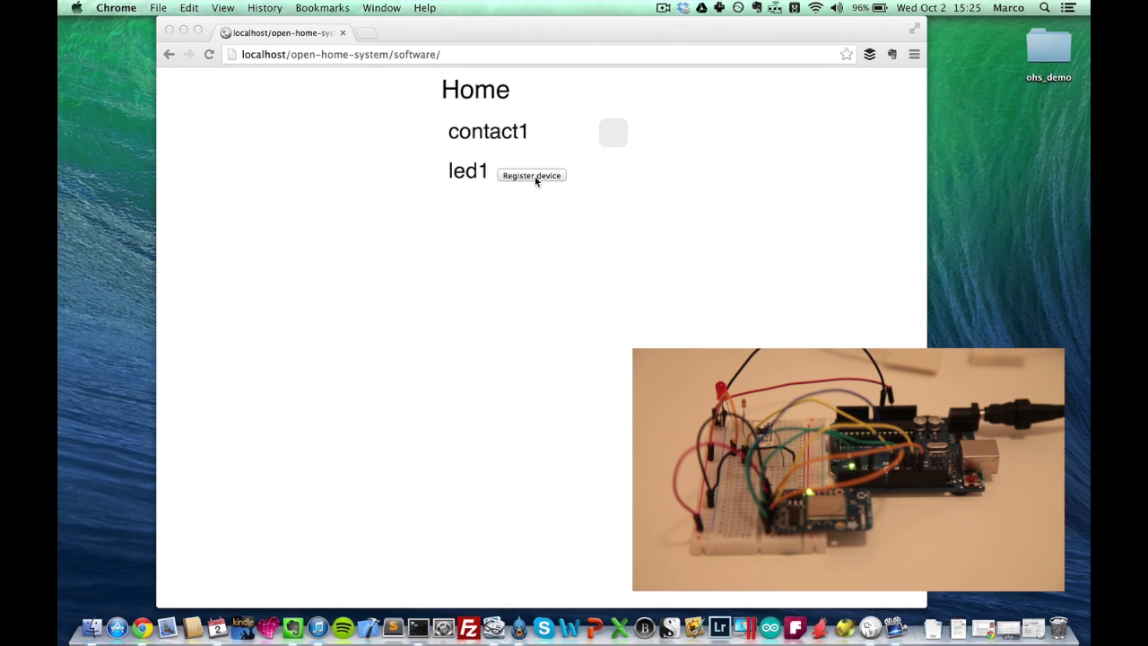
Step: Register led1 as a new device, then switch its relay on and back off
{"action": "left_click", "coordinate": [536, 180]}
{"action": "left_click", "coordinate": [538, 176]}
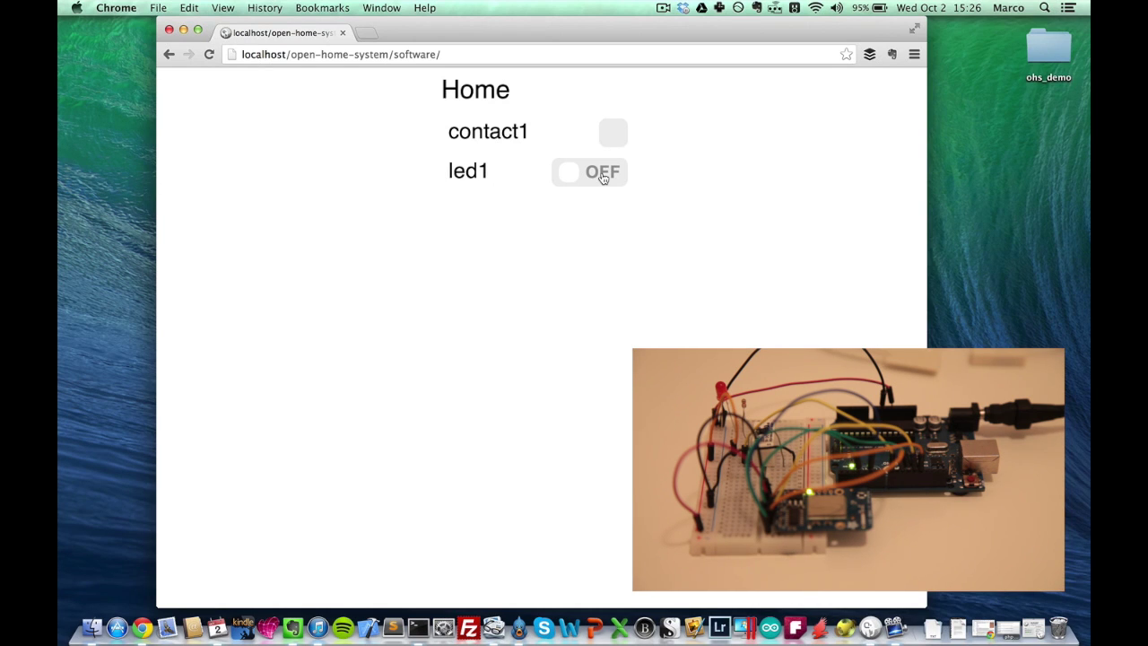
{"action": "left_click", "coordinate": [603, 178]}
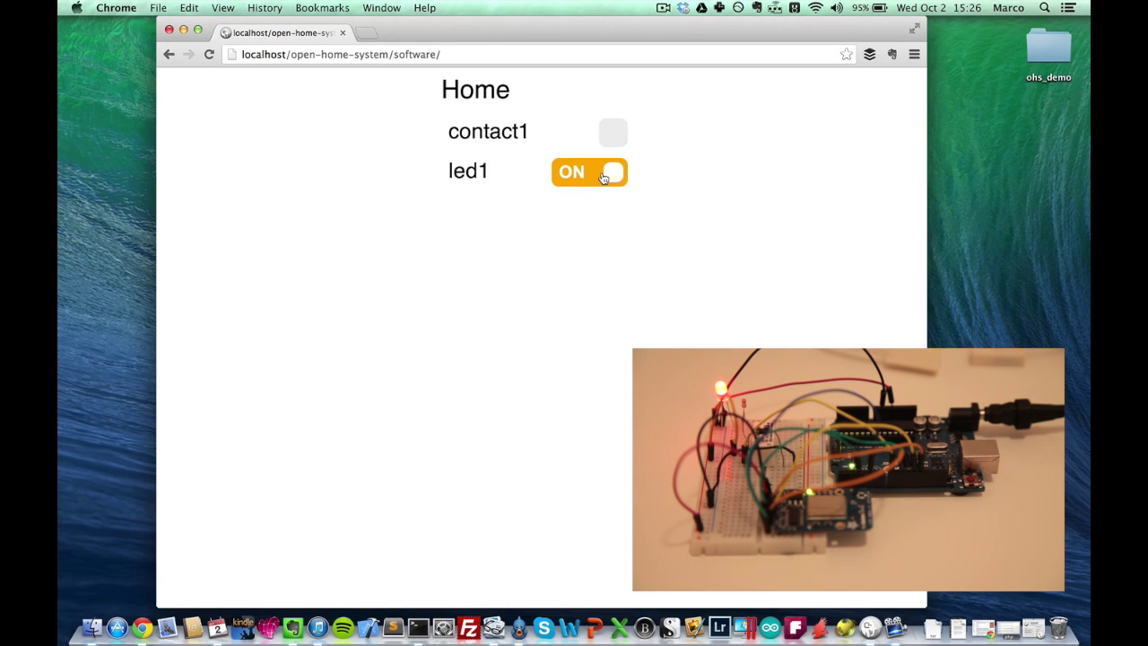
{"action": "left_click", "coordinate": [603, 178]}
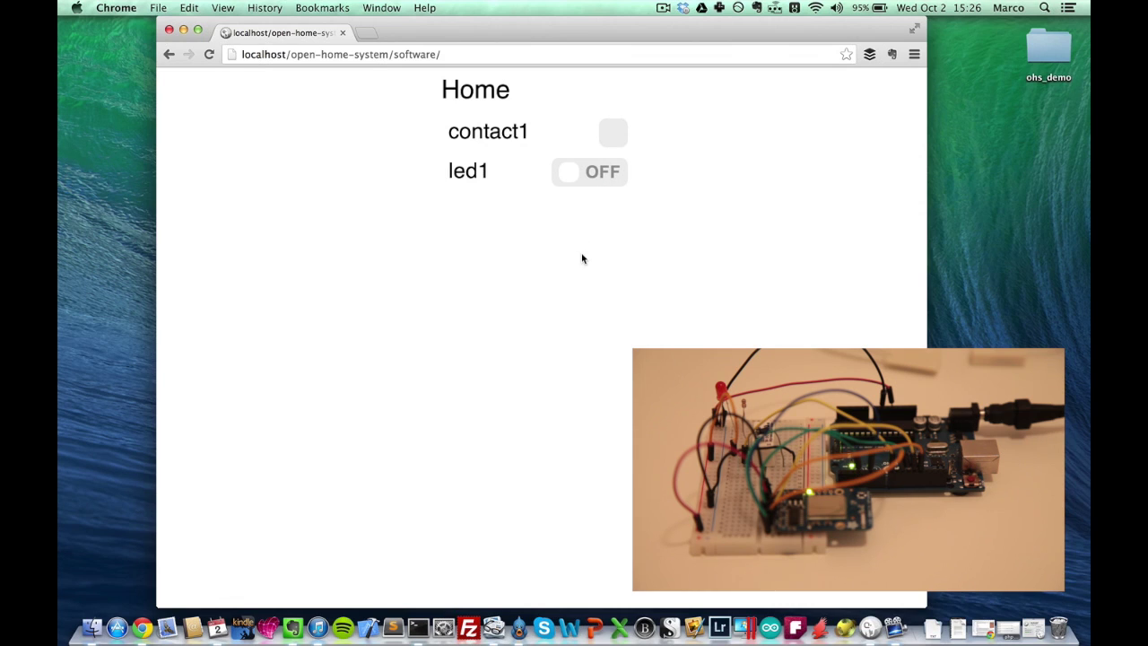